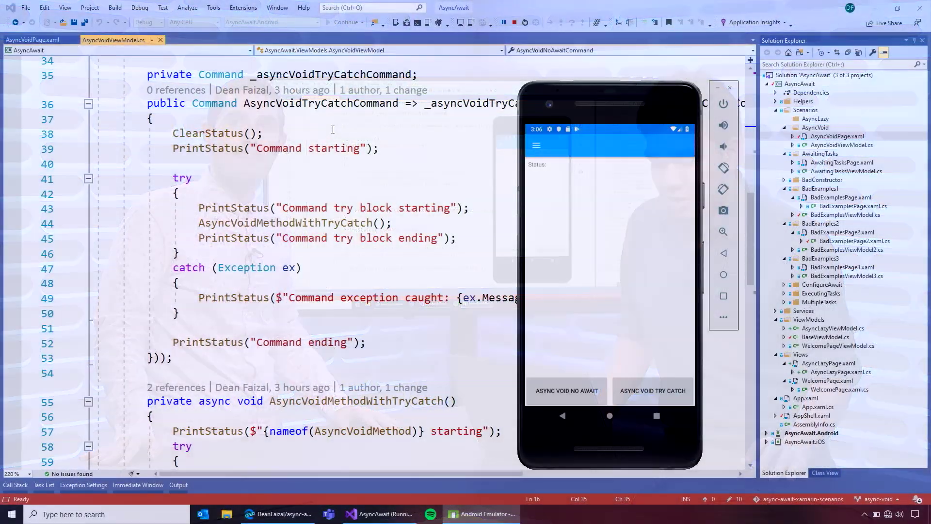
# Step: Point out the command's try block and highlight the AsyncVoidMethodWithTryCatch call it makes
pyautogui.click(364, 178)
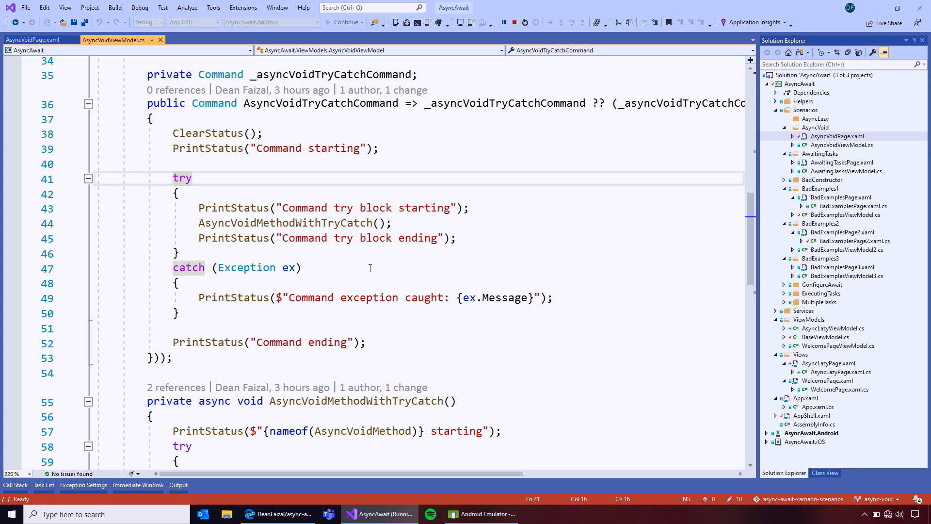
pyautogui.click(392, 230)
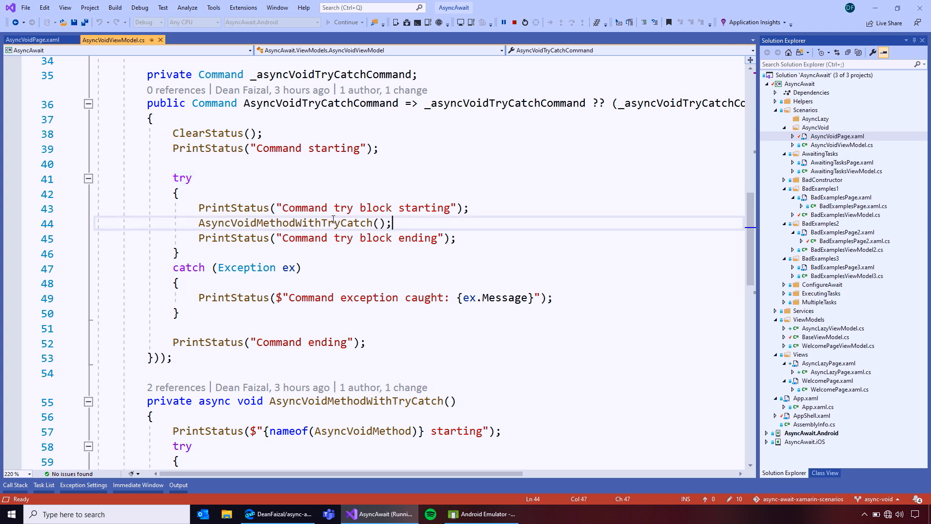
pyautogui.doubleClick(235, 223)
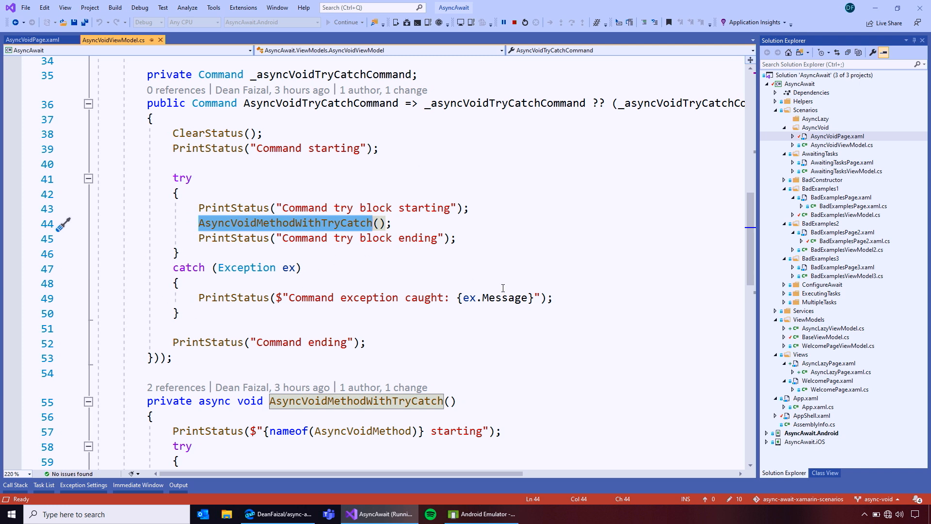
pyautogui.scroll(-1, 328, 223)
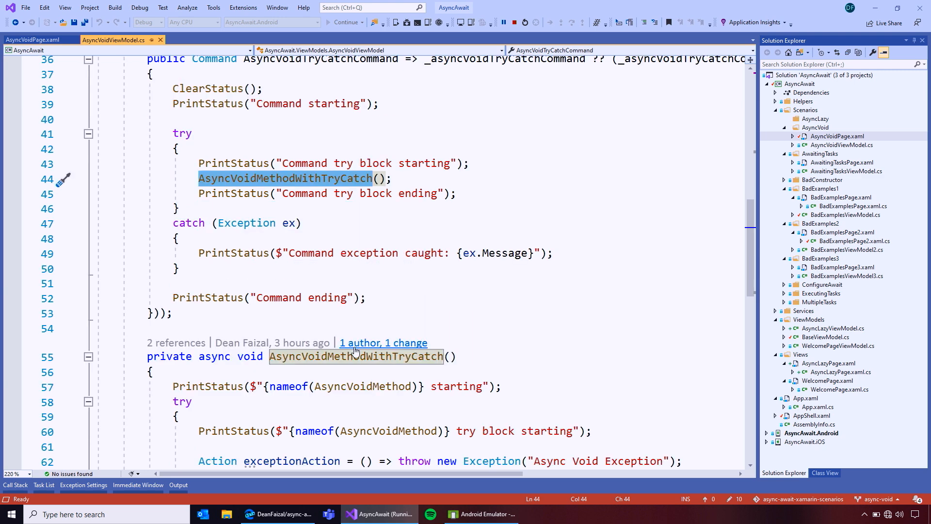
pyautogui.scroll(1, 329, 223)
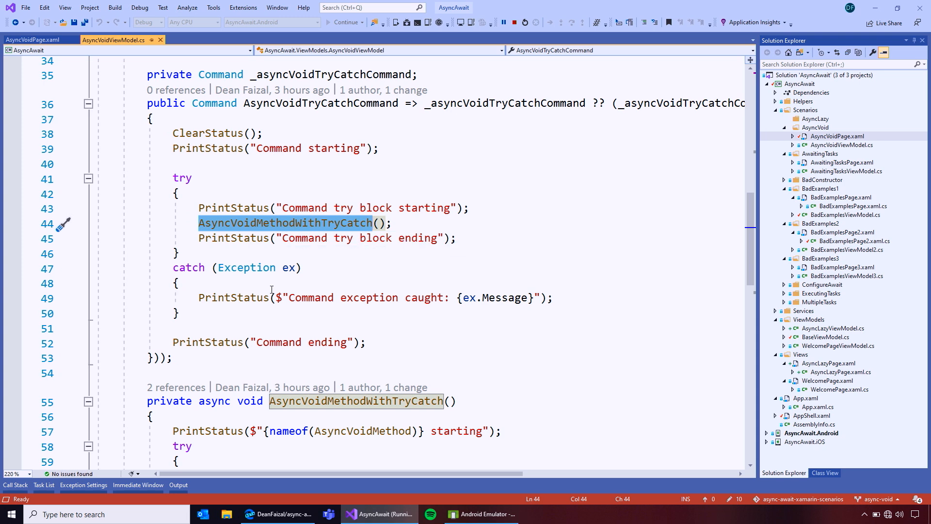
pyautogui.scroll(-2, 290, 299)
pyautogui.scroll(-1, 327, 291)
pyautogui.scroll(-1, 364, 283)
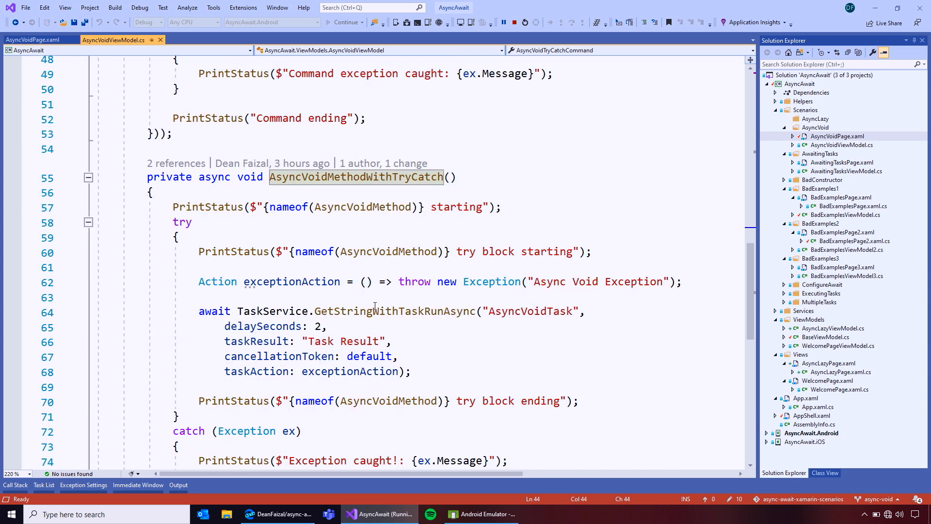
pyautogui.scroll(-1, 391, 277)
pyautogui.scroll(-1, 313, 148)
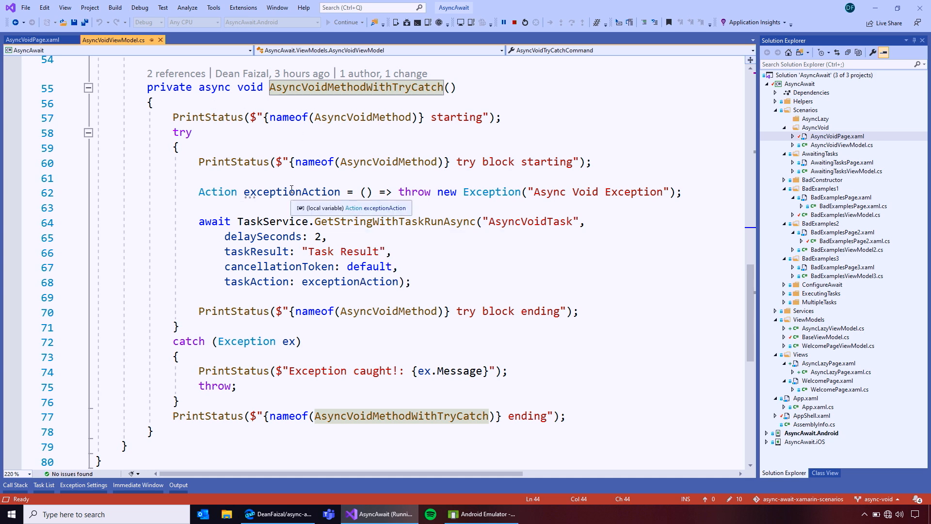
# Step: Highlight the await on line 64 and the method's void return type on line 55
pyautogui.doubleClick(204, 221)
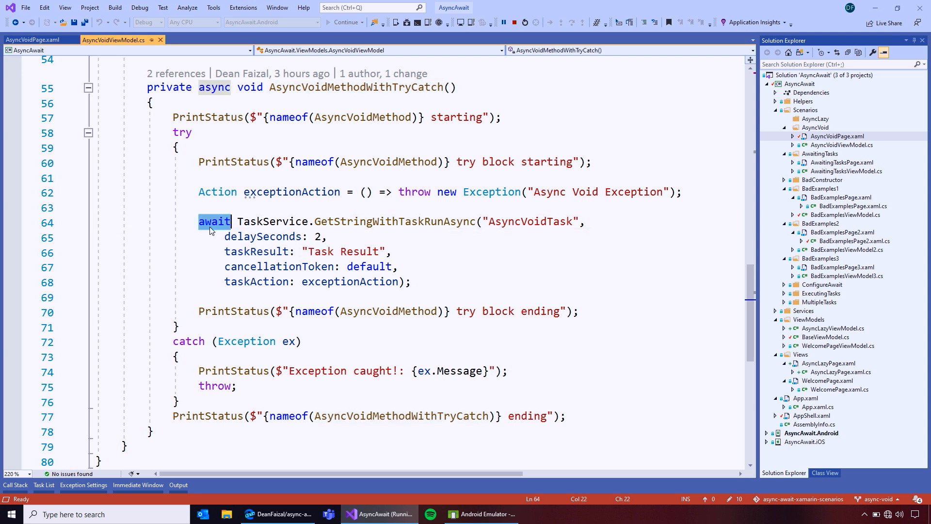
pyautogui.doubleClick(251, 89)
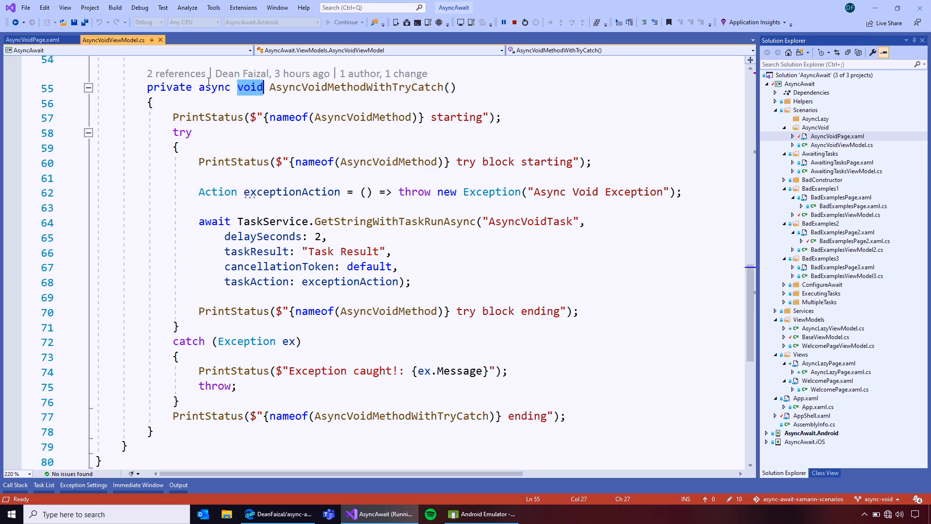
pyautogui.click(205, 86)
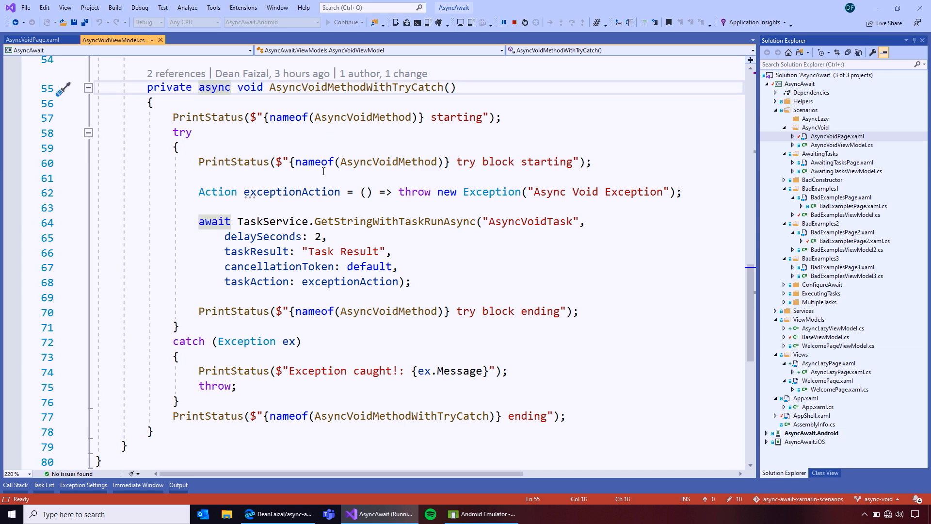
pyautogui.scroll(3, 322, 191)
pyautogui.scroll(3, 306, 204)
pyautogui.scroll(3, 290, 211)
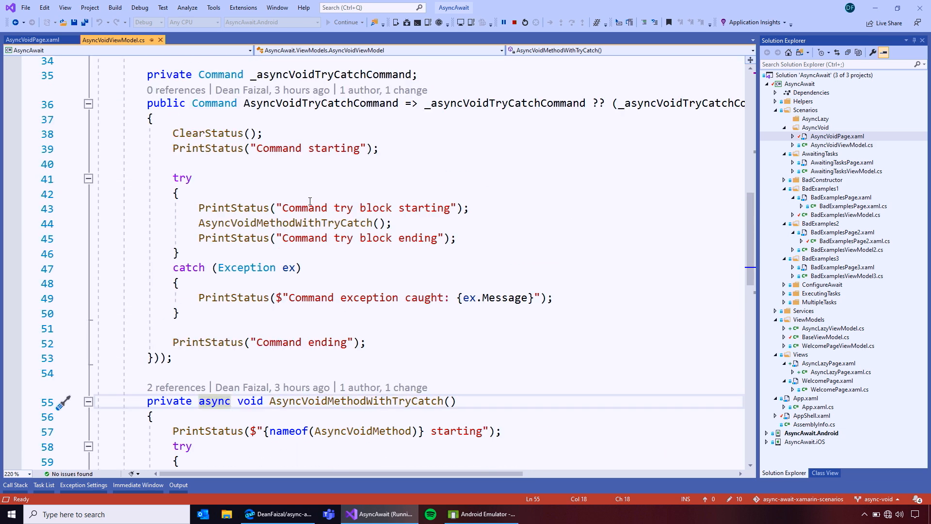
pyautogui.scroll(2, 287, 213)
pyautogui.moveTo(285, 222)
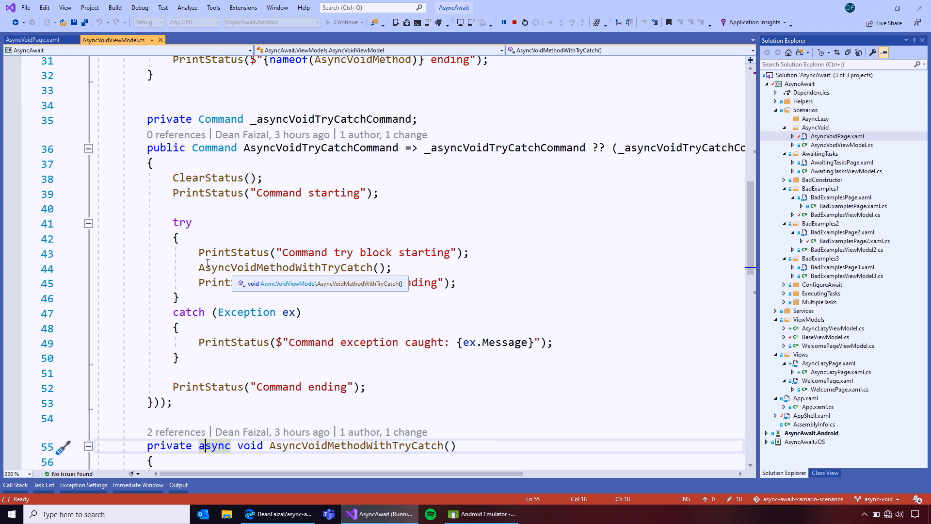
# Step: Try adding await before the AsyncVoidMethodWithTryCatch call on line 44, then remove it after the error
pyautogui.click(200, 268)
pyautogui.write('await')
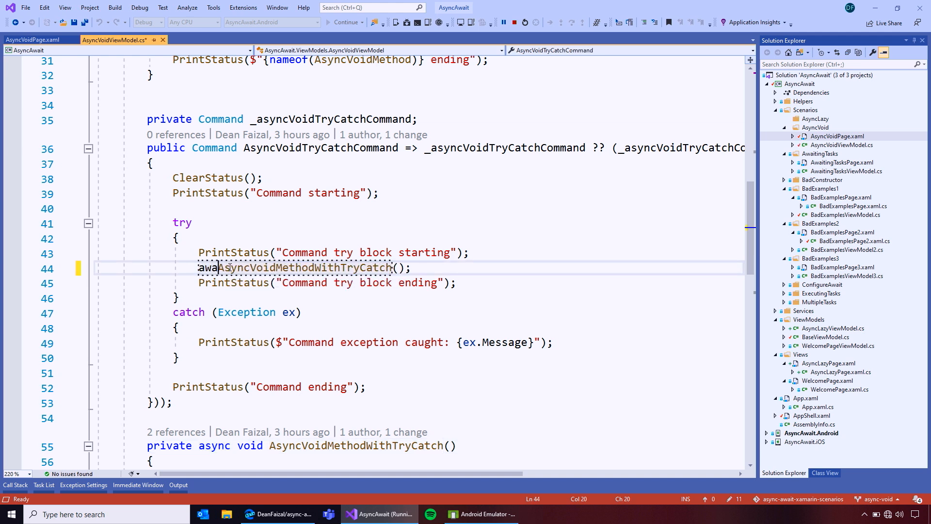
pyautogui.click(302, 342)
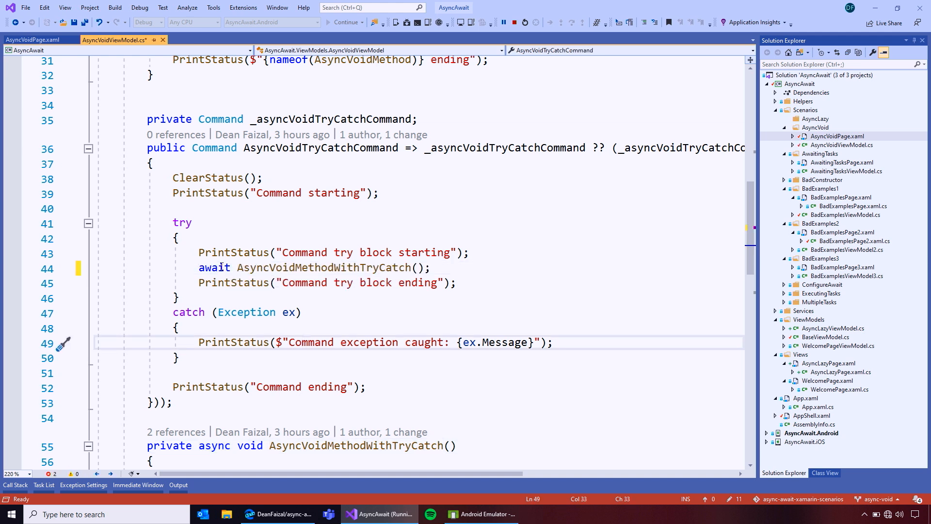
pyautogui.moveTo(248, 268)
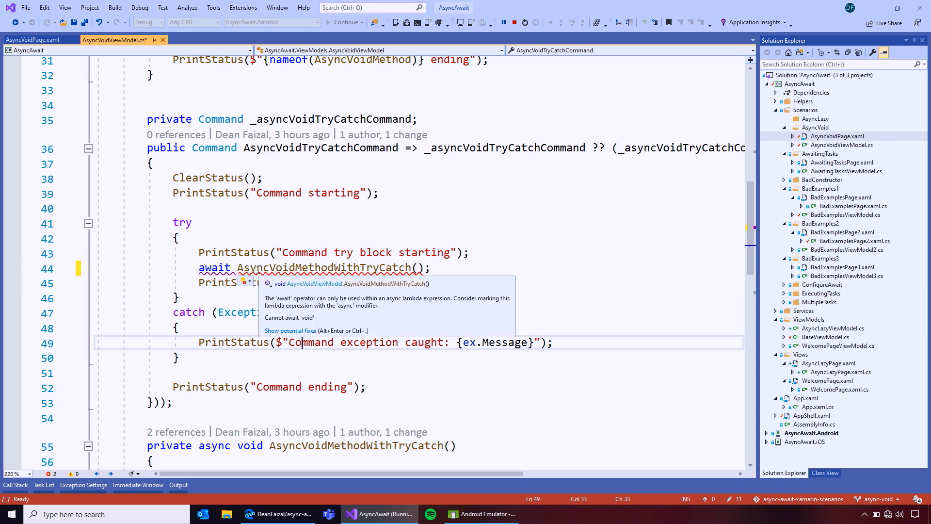
pyautogui.doubleClick(215, 267)
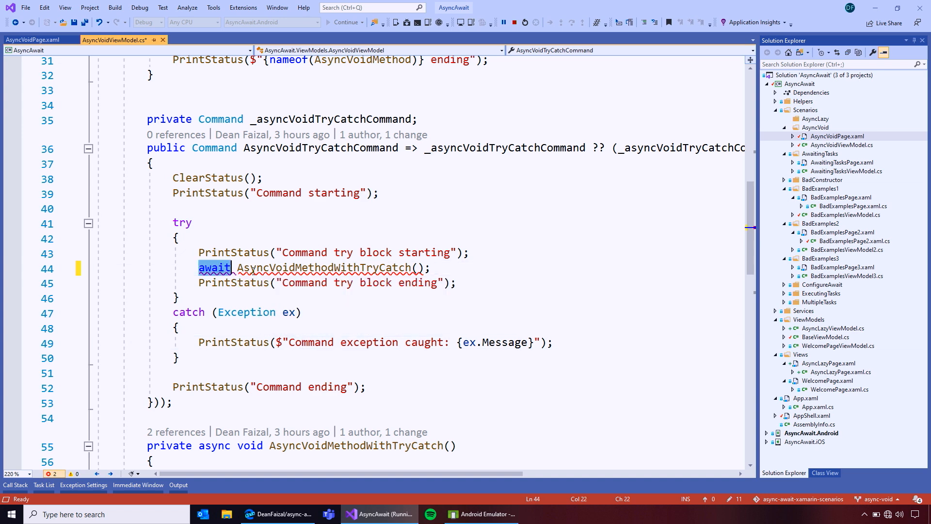
pyautogui.press('Delete')
pyautogui.press('Delete')
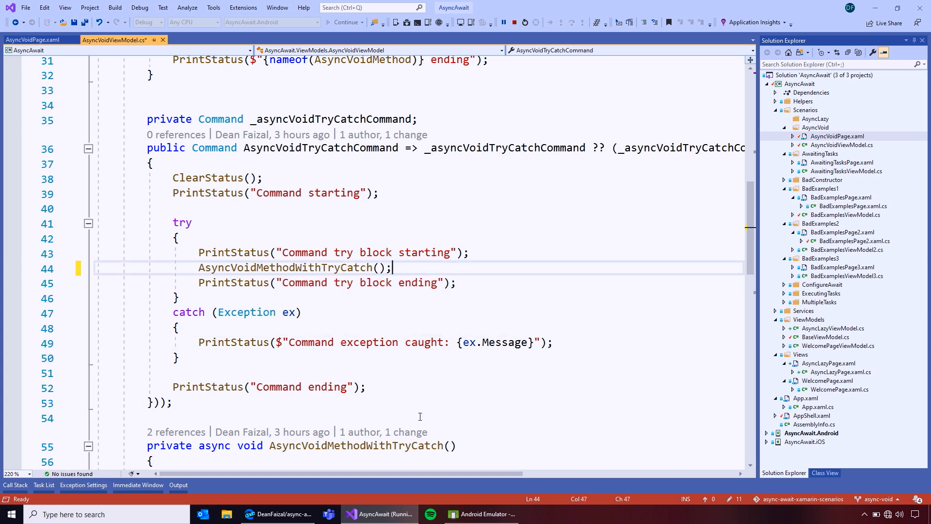
# Step: Bring the emulator beside the code and jump to AsyncVoidMethodWithTryCatch's GetStringWithTaskRunAsync call
pyautogui.click(431, 514)
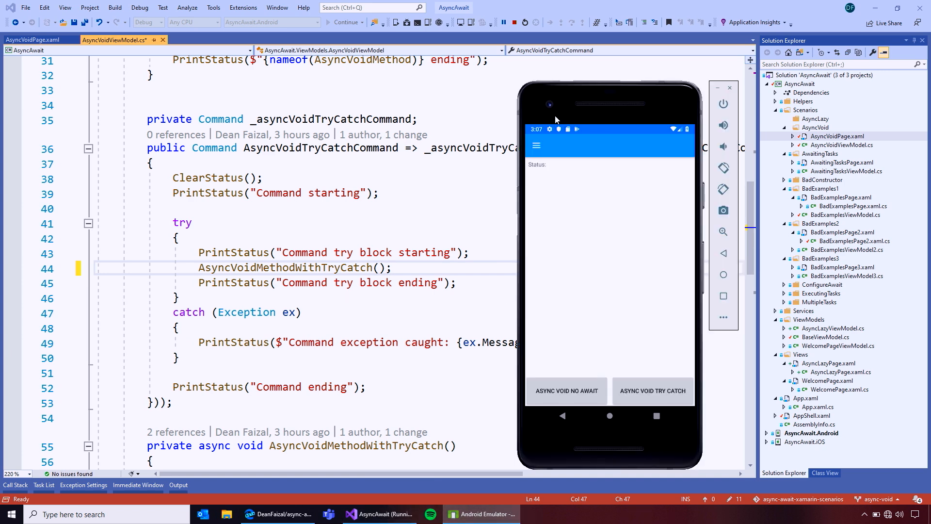
pyautogui.moveTo(556, 117); pyautogui.dragTo(673, 110)
pyautogui.click(274, 267)
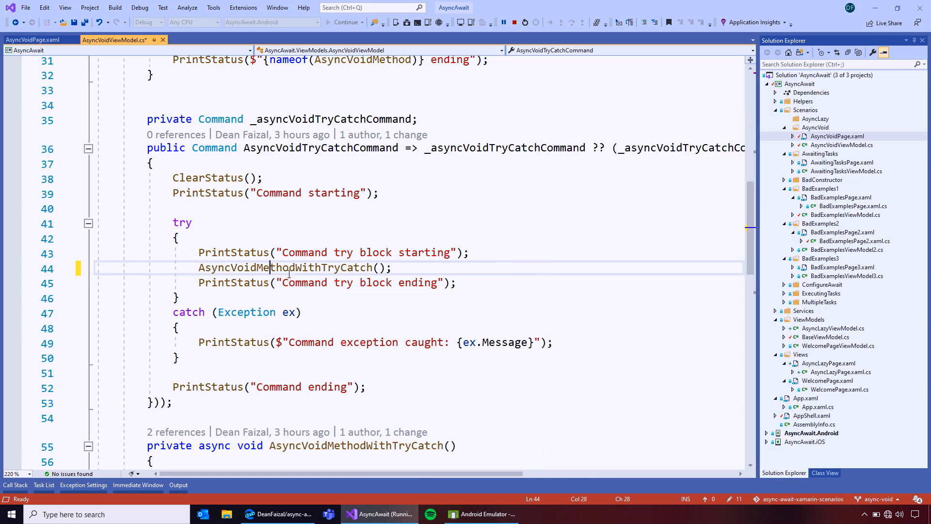
pyautogui.press('F12')
pyautogui.scroll(-3, 298, 307)
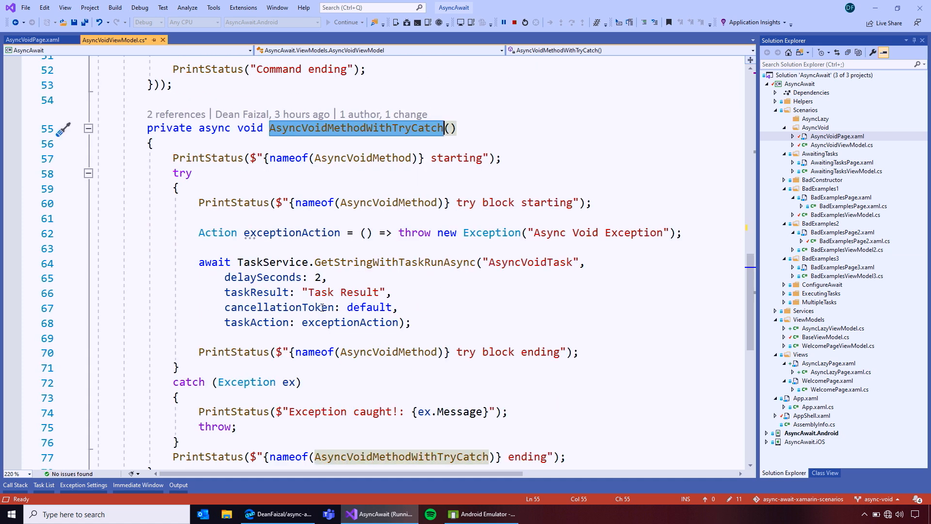
pyautogui.click(384, 263)
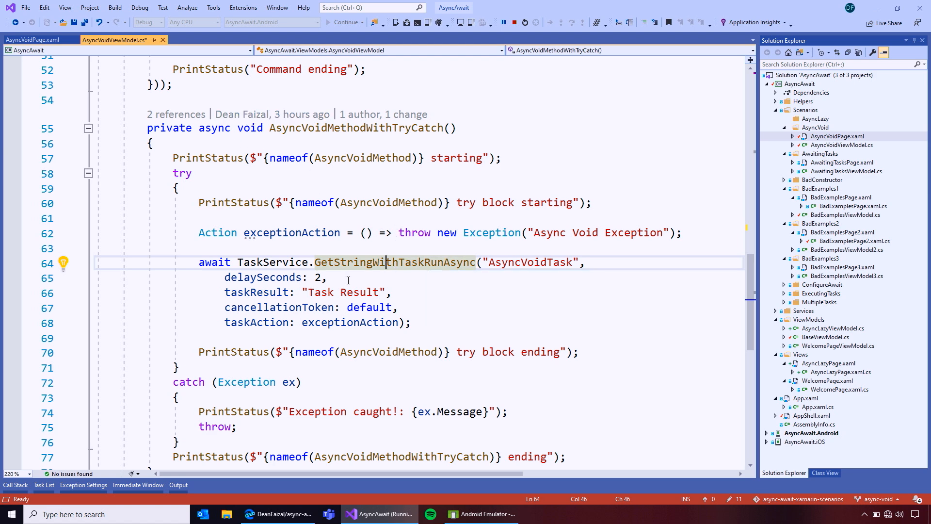
pyautogui.scroll(6, 347, 280)
pyautogui.scroll(3, 348, 279)
# Step: Run Async Void Try Catch in the emulator and return to AsyncVoidViewModel.cs at the unhandled exception
pyautogui.click(482, 514)
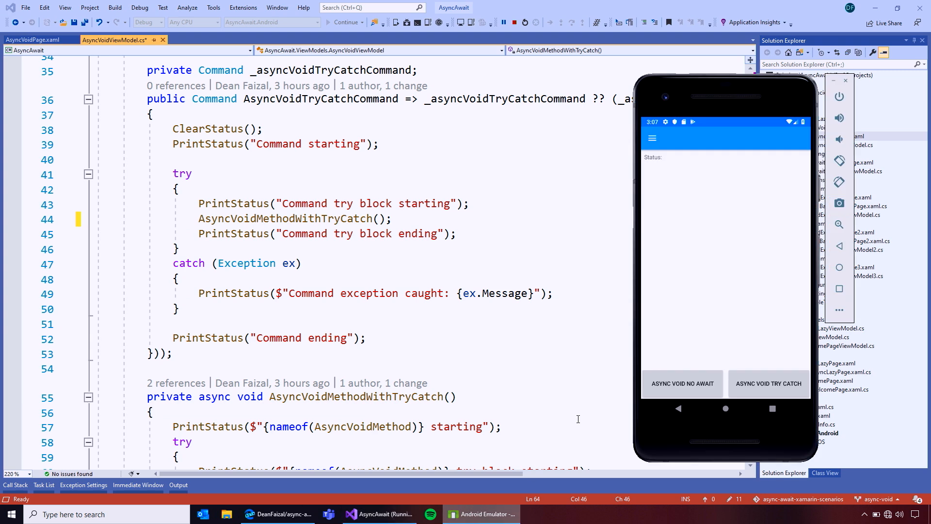
pyautogui.click(764, 383)
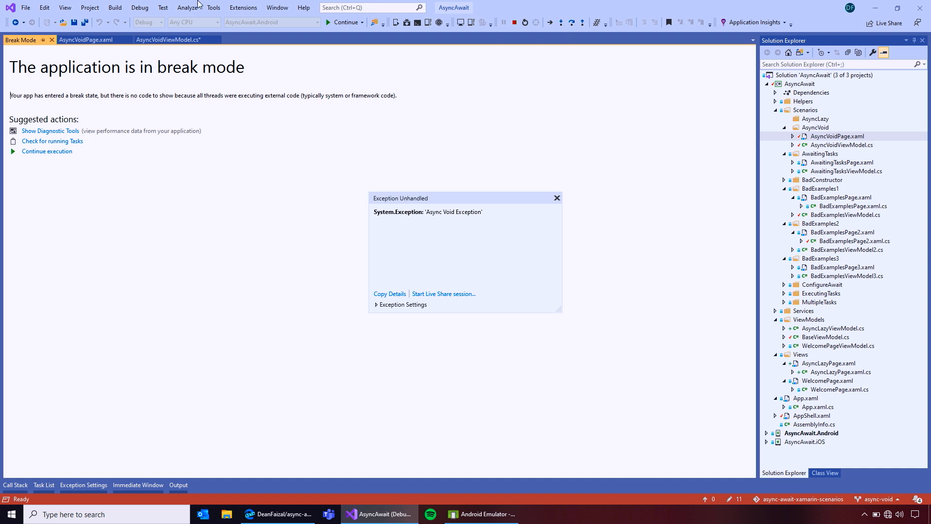
pyautogui.click(167, 39)
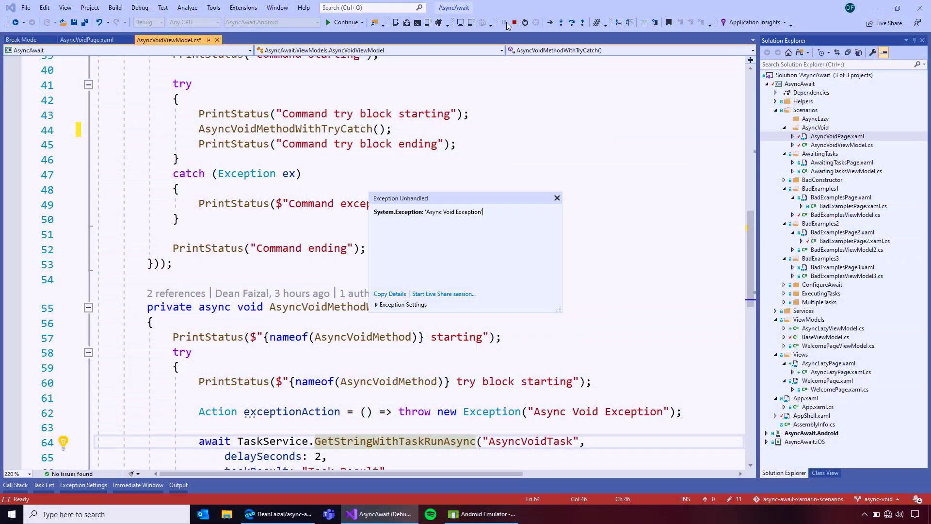
# Step: Stop debugging and expand a try snippet at the top of AsyncVoidMethodWithTryCatch's body
pyautogui.click(510, 22)
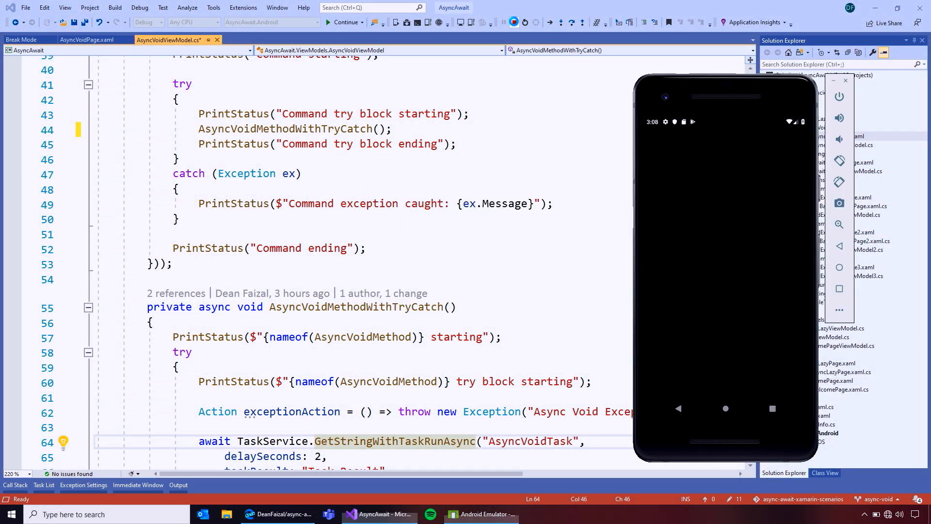
pyautogui.scroll(-2, 330, 248)
pyautogui.scroll(-2, 331, 247)
pyautogui.scroll(-2, 331, 247)
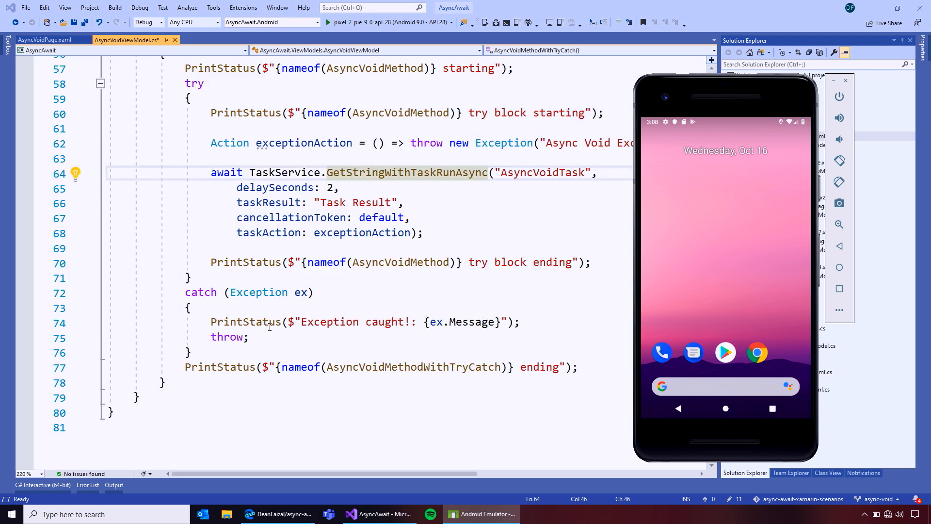
pyautogui.scroll(3, 313, 218)
pyautogui.scroll(3, 313, 218)
pyautogui.scroll(3, 313, 218)
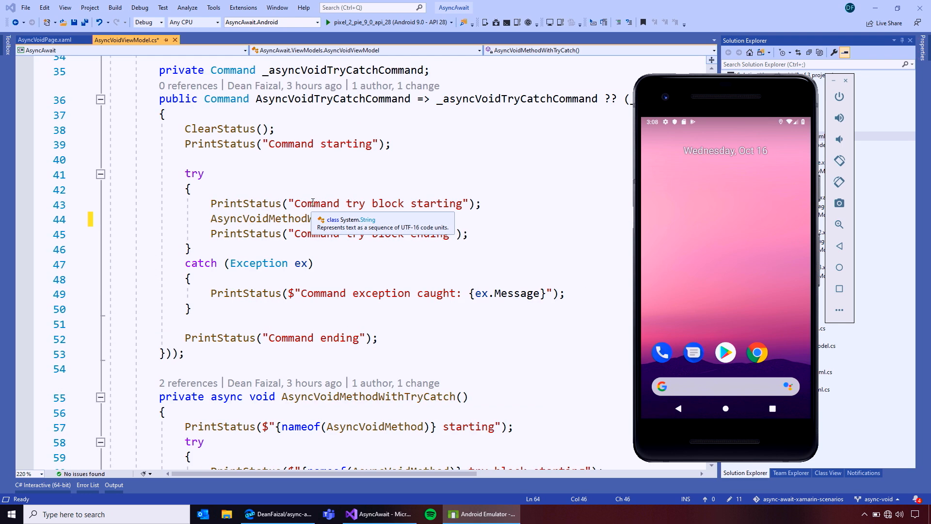
pyautogui.click(268, 218)
pyautogui.scroll(-3, 313, 255)
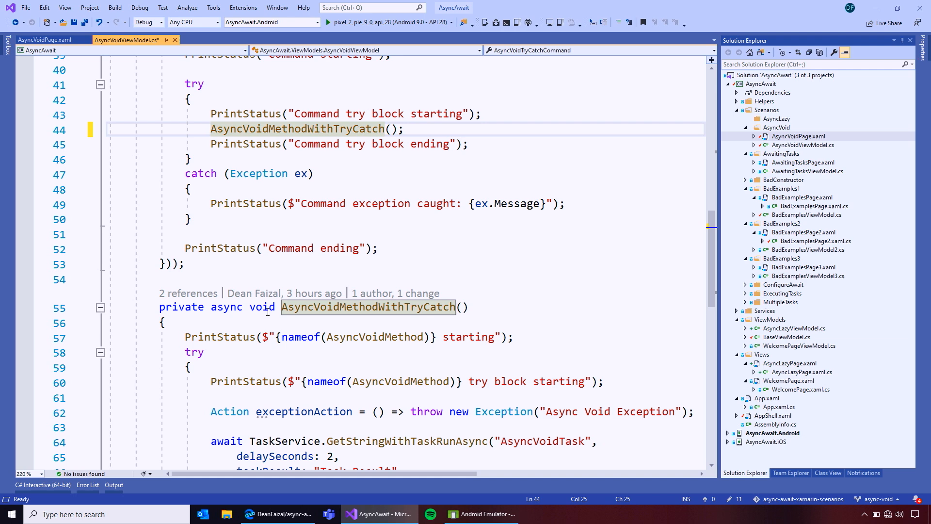
pyautogui.click(162, 306)
pyautogui.scroll(-3, 356, 300)
pyautogui.scroll(-1, 359, 300)
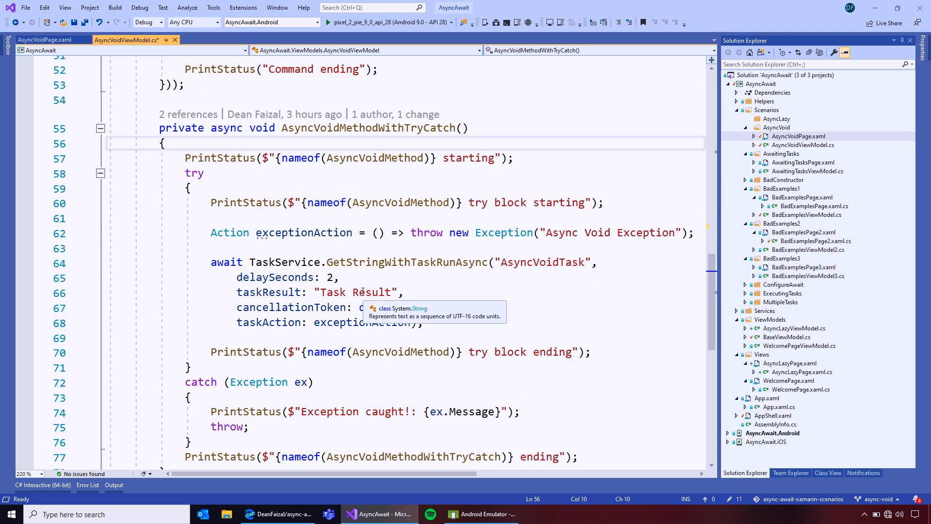
pyautogui.write('try')
pyautogui.press('Tab')
pyautogui.press('Tab')
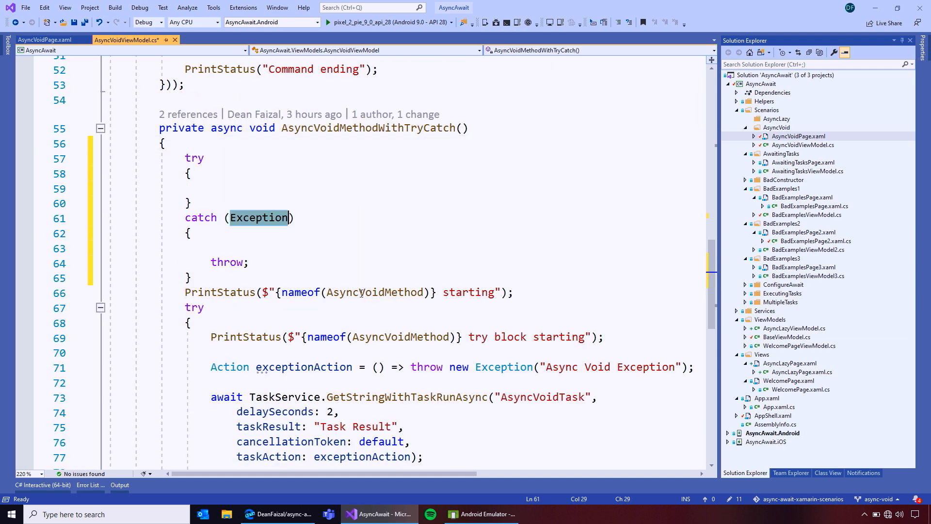
# Step: Delete the snippet's generated catch block and move to the end of the rethrow line
pyautogui.moveTo(193, 280)
pyautogui.mouseDown()
pyautogui.moveTo(195, 233)
pyautogui.moveTo(222, 189)
pyautogui.mouseUp()
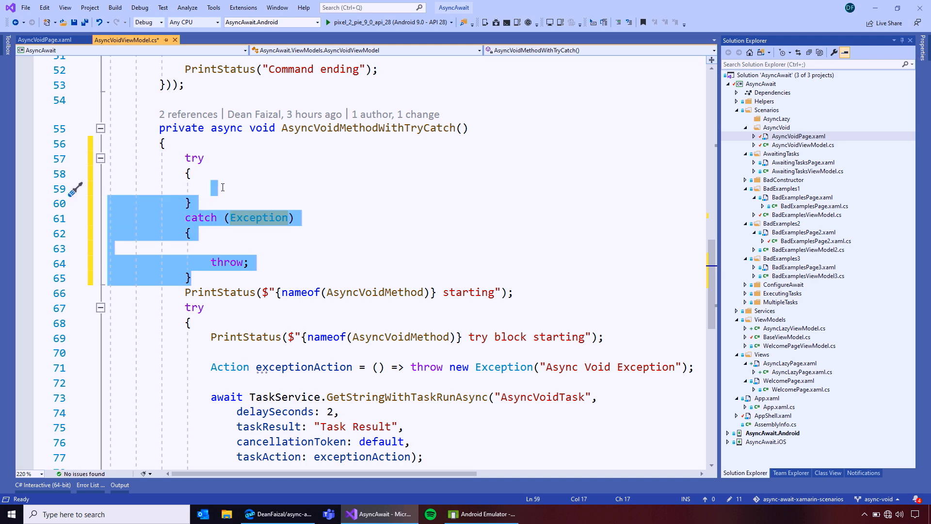
pyautogui.press('Delete')
pyautogui.press('BackSpace')
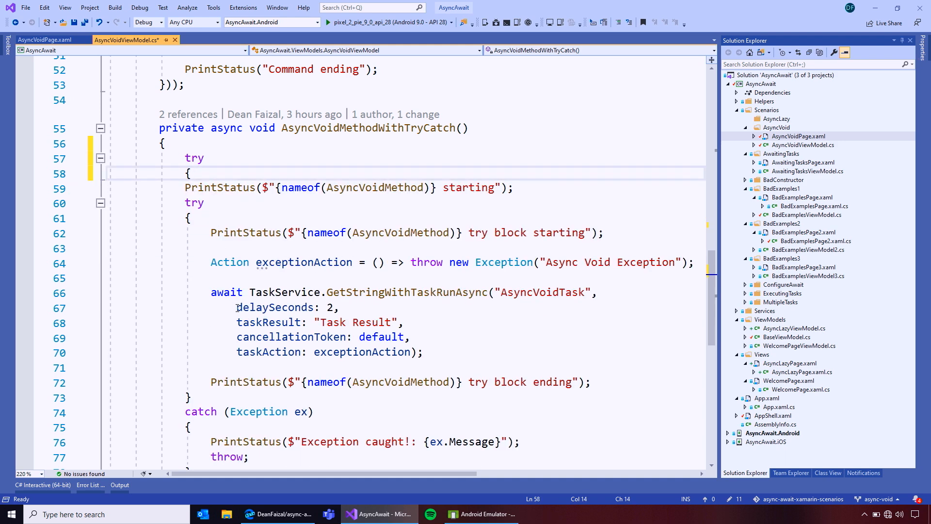
pyautogui.scroll(-2, 278, 271)
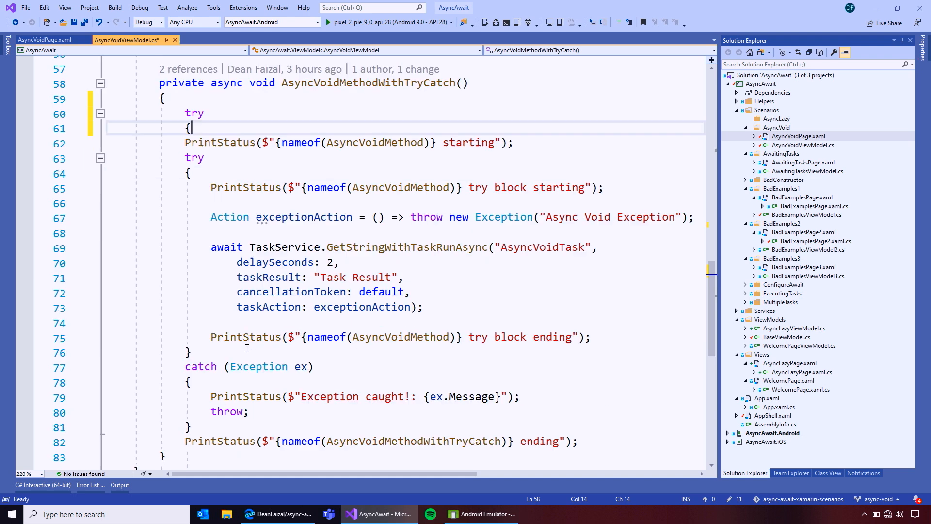
pyautogui.click(246, 369)
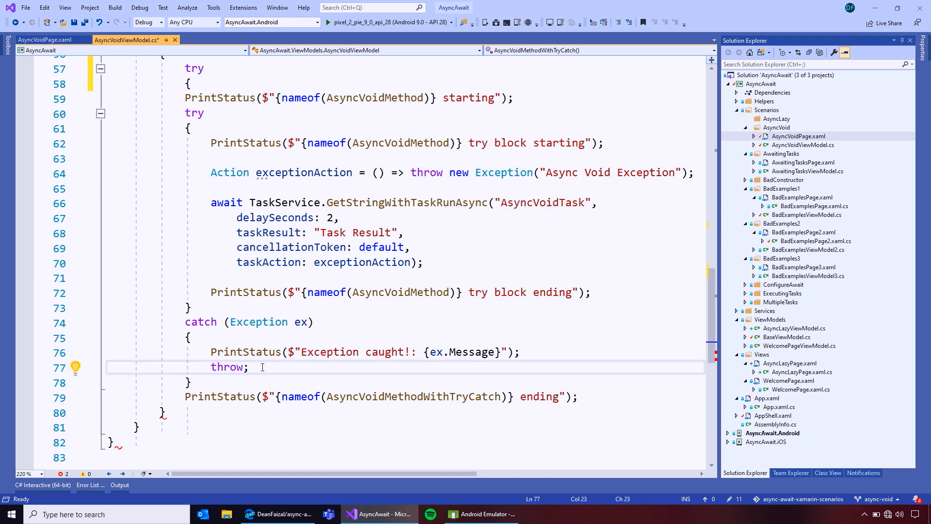
pyautogui.scroll(2, 237, 245)
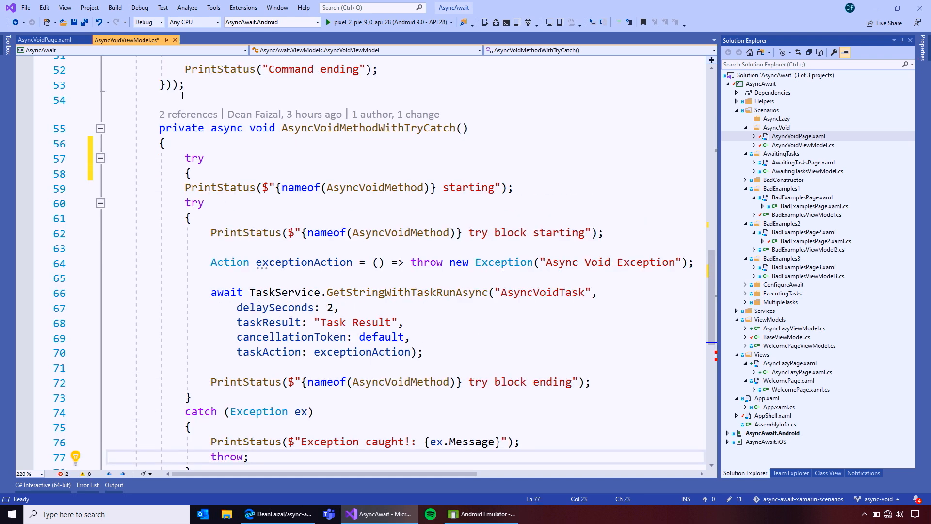
pyautogui.moveTo(198, 174); pyautogui.dragTo(189, 159)
pyautogui.scroll(-3, 218, 255)
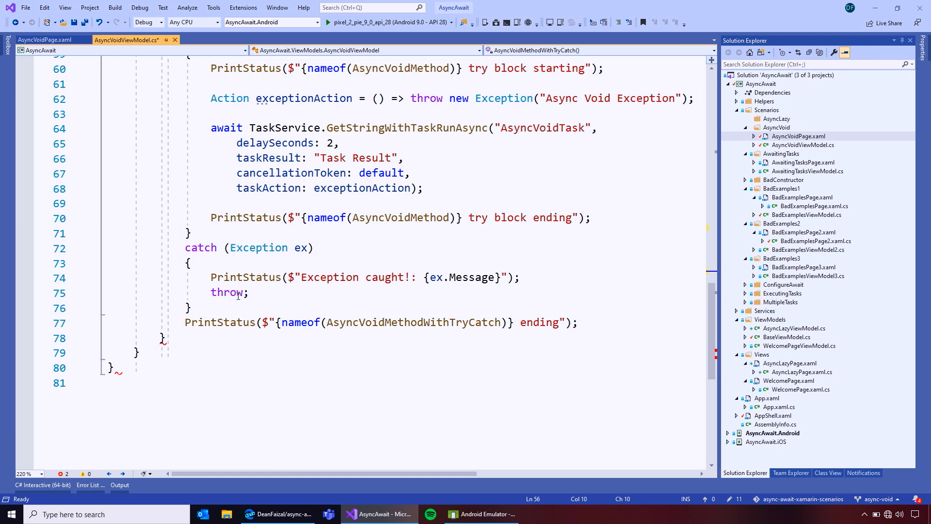
pyautogui.moveTo(249, 292); pyautogui.dragTo(91, 289)
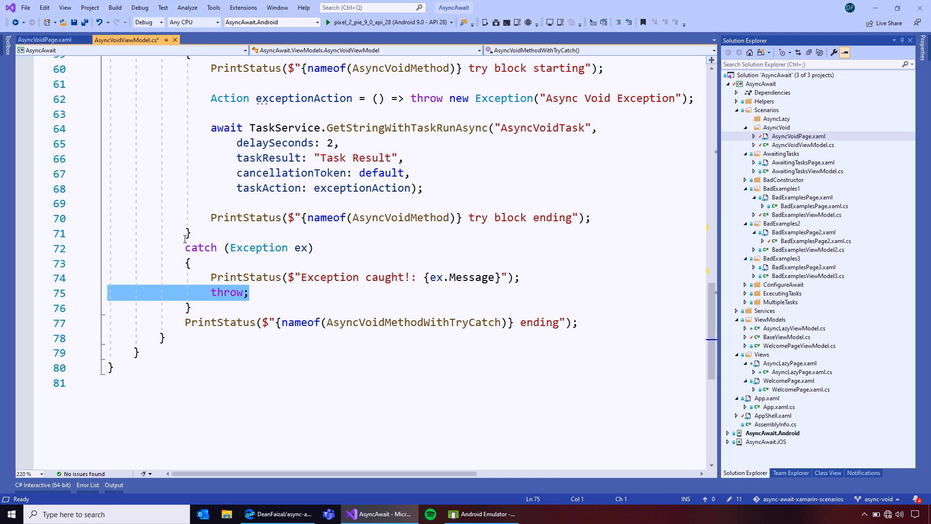
# Step: Delete the rethrow line and select back to the preceding brace to remove the outer try
pyautogui.press('BackSpace')
pyautogui.press('BackSpace')
pyautogui.hotkey('shift', 'Up')
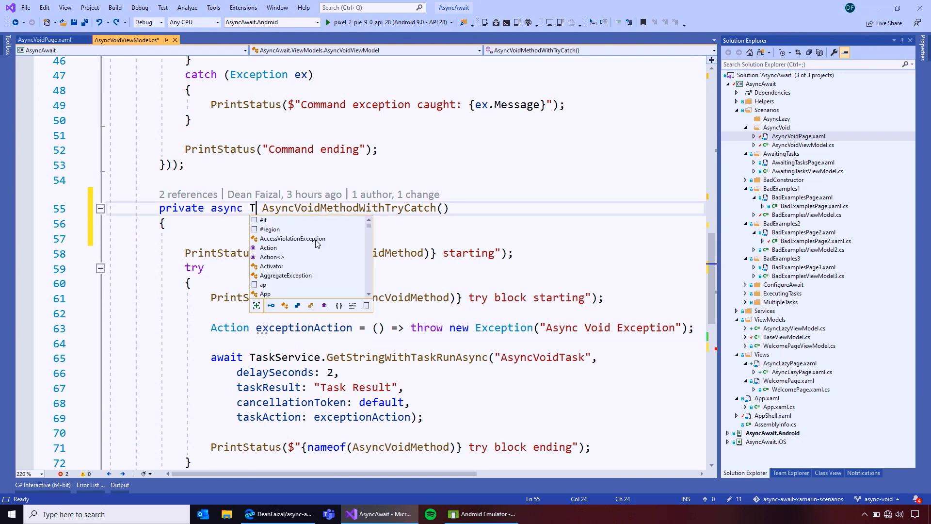
pyautogui.write('Task')
# Step: Remove the empty line, add the using System.Threading.Tasks directive for the Task return type, and select the method call
pyautogui.click(187, 253)
pyautogui.click(209, 235)
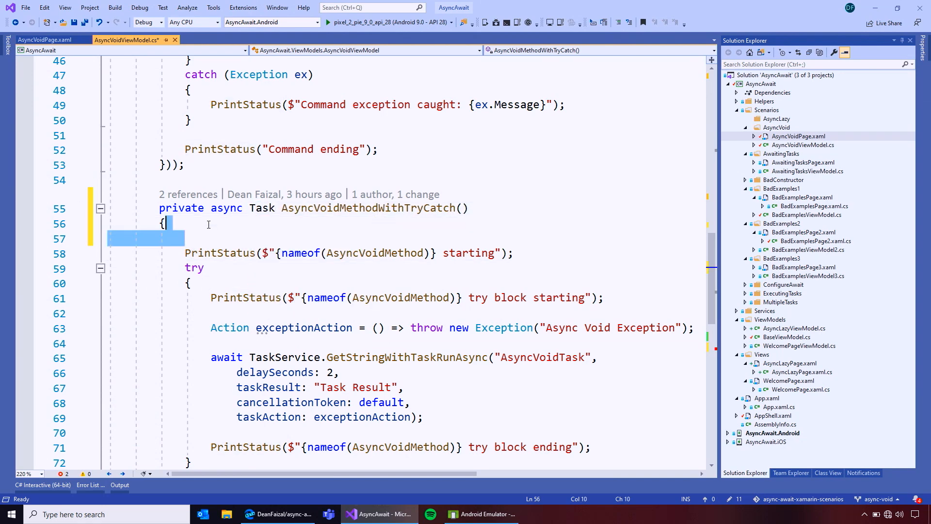
pyautogui.press('BackSpace')
pyautogui.scroll(1, 328, 255)
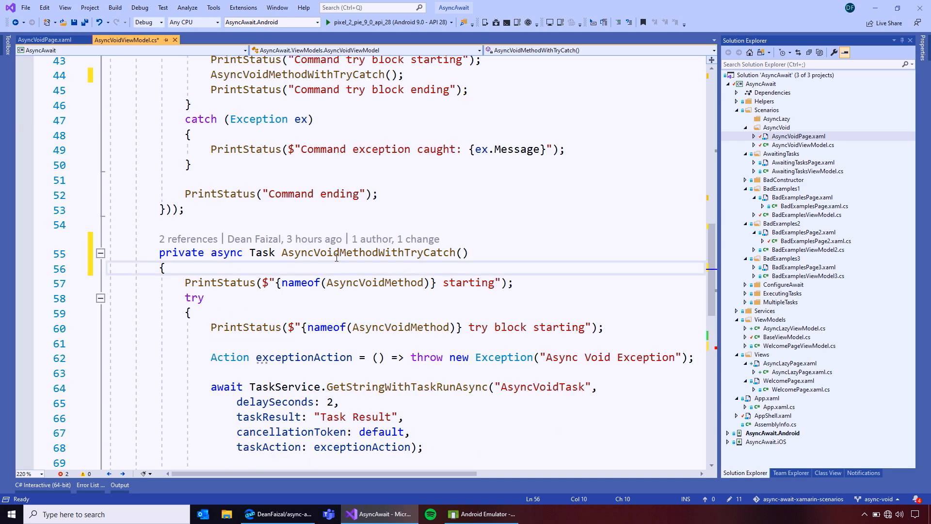
pyautogui.click(315, 253)
pyautogui.hotkey('ctrl', '.')
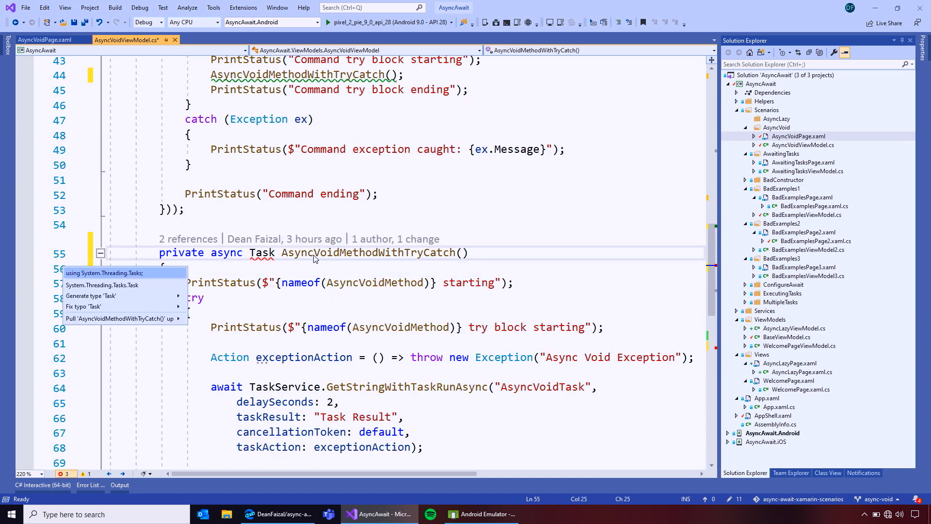
pyautogui.press('Return')
pyautogui.scroll(2, 410, 290)
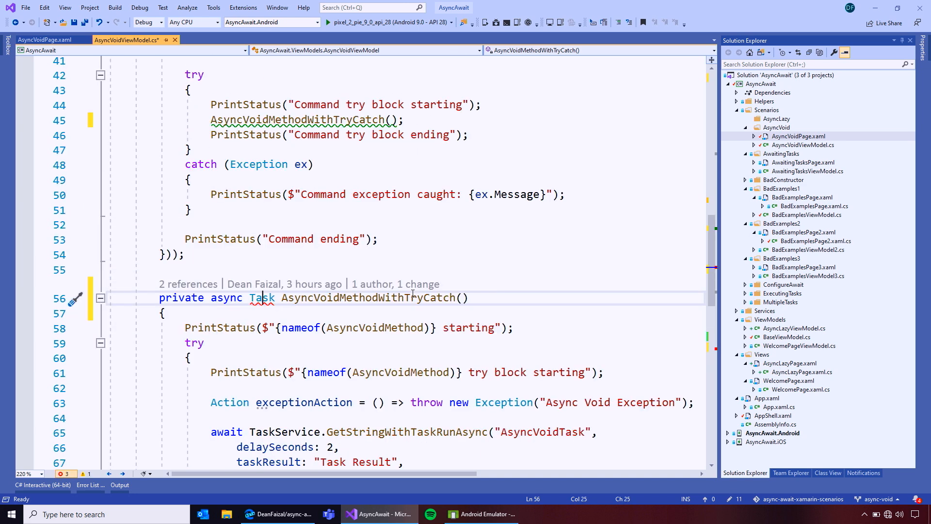
pyautogui.scroll(3, 422, 280)
pyautogui.doubleClick(342, 254)
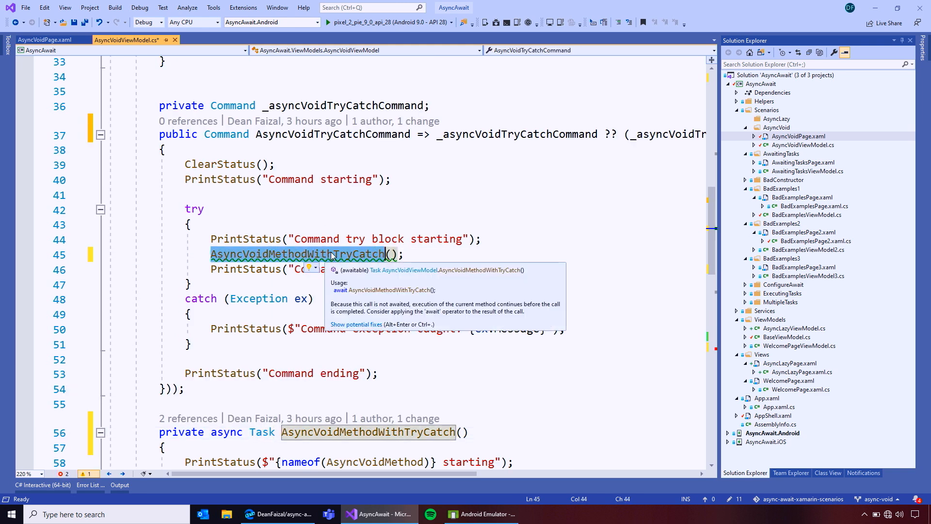
pyautogui.moveTo(248, 473); pyautogui.dragTo(407, 473)
# Step: Make the command's lambda async and await AsyncVoidMethodWithTryCatch on line 45
pyautogui.click(575, 134)
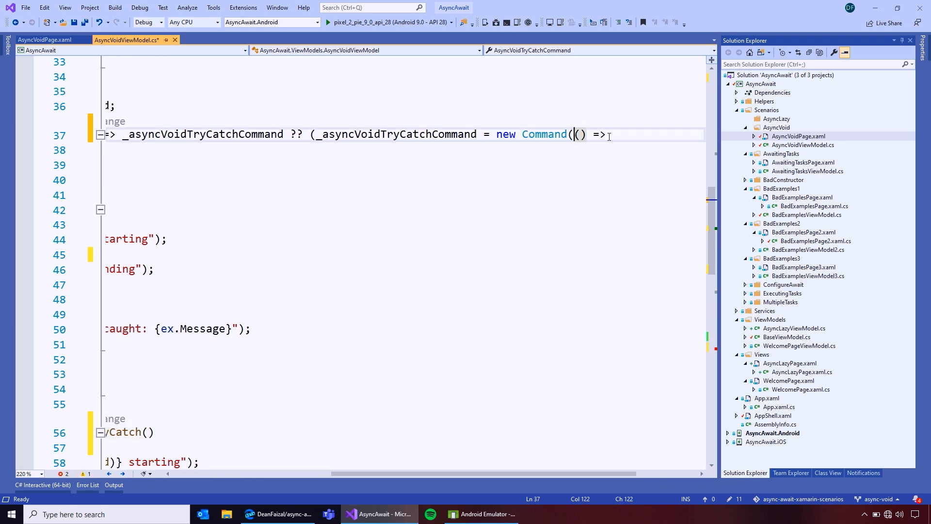
pyautogui.write('async')
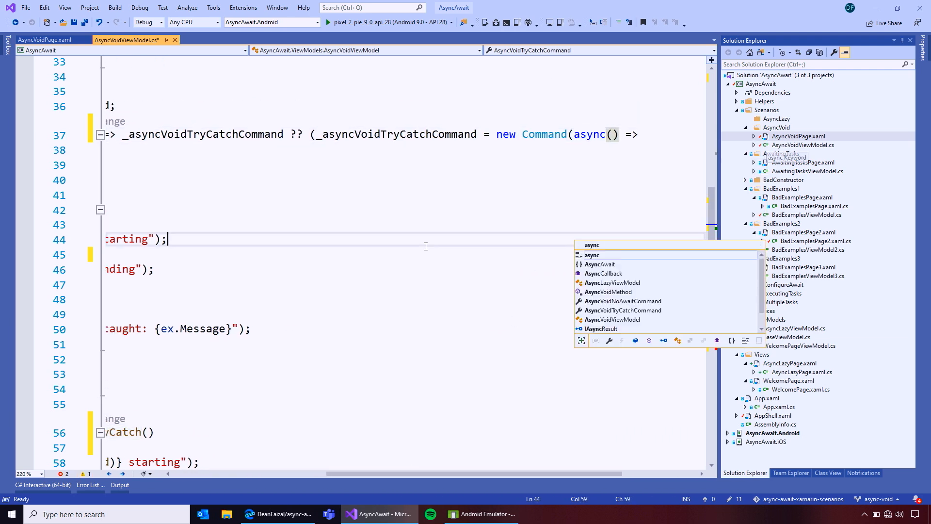
pyautogui.press('Escape')
pyautogui.moveTo(397, 269); pyautogui.dragTo(110, 178)
pyautogui.click(135, 254)
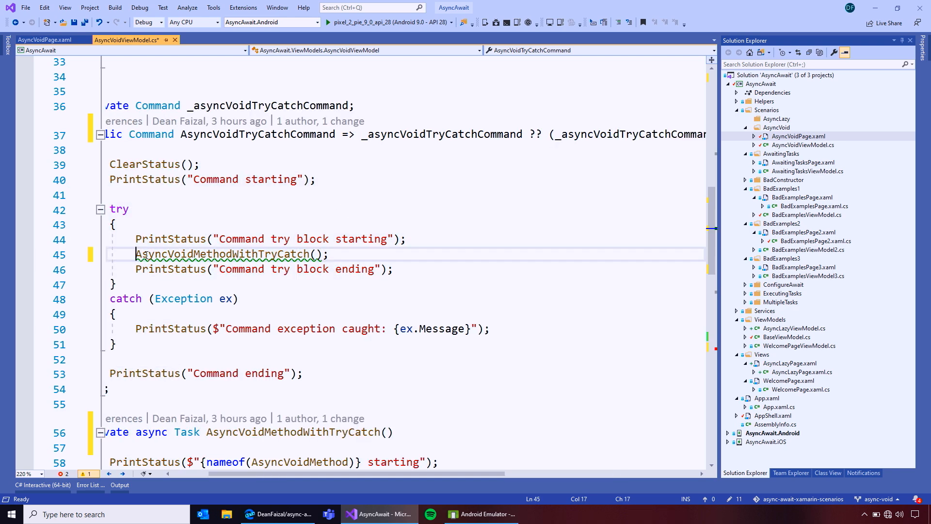
pyautogui.write('await')
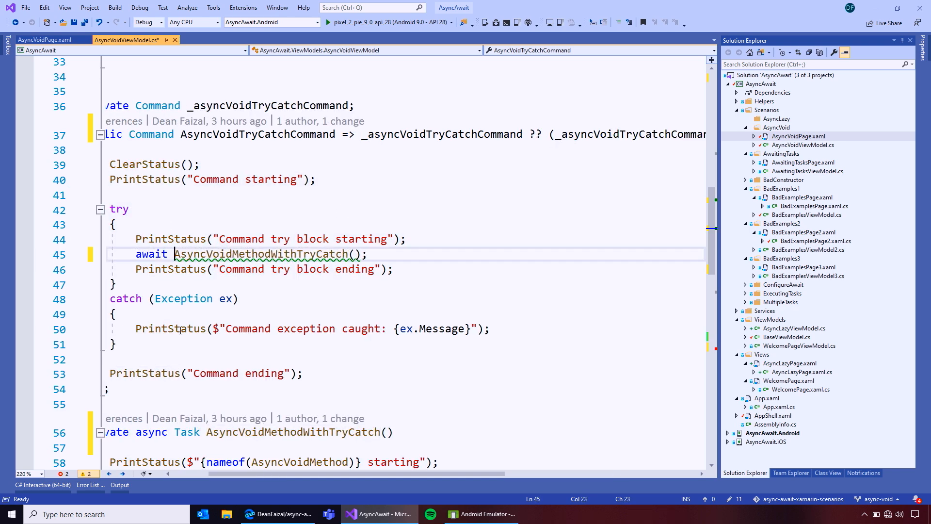
pyautogui.moveTo(211, 342); pyautogui.dragTo(182, 269)
pyautogui.click(191, 284)
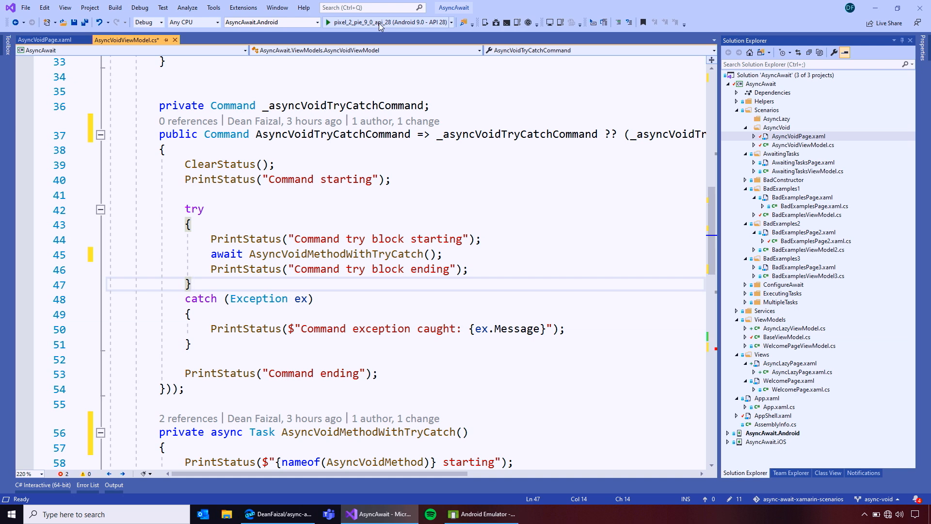
# Step: Build, jump to the CS1002 missing-semicolon error and delete the stray return keyword
pyautogui.click(380, 22)
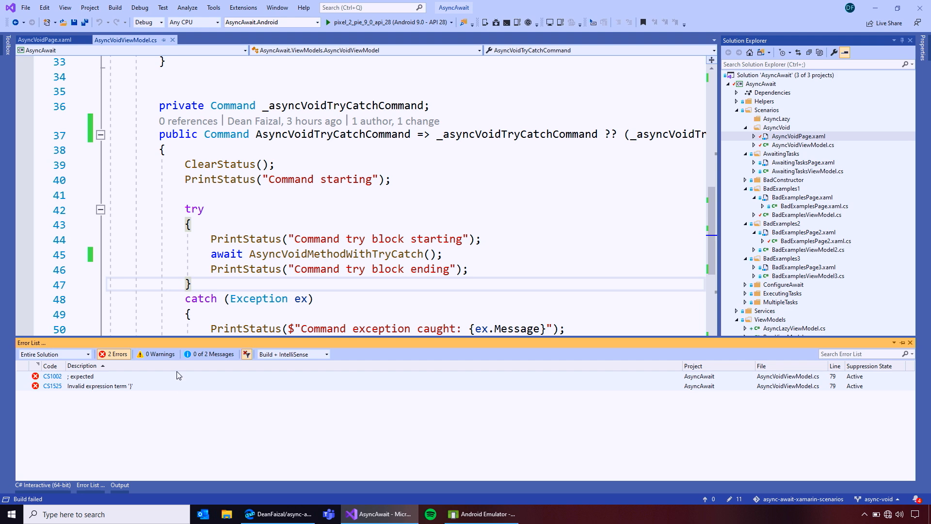
pyautogui.click(82, 366)
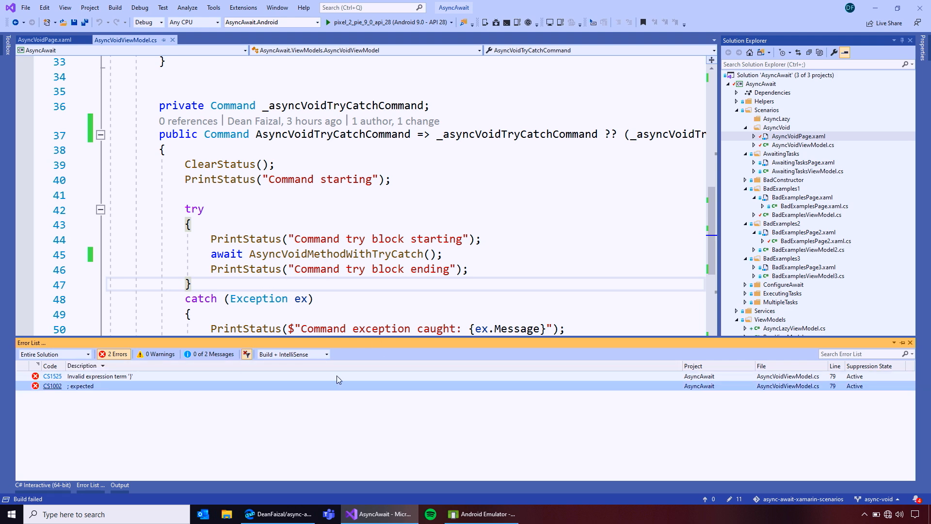
pyautogui.doubleClick(325, 385)
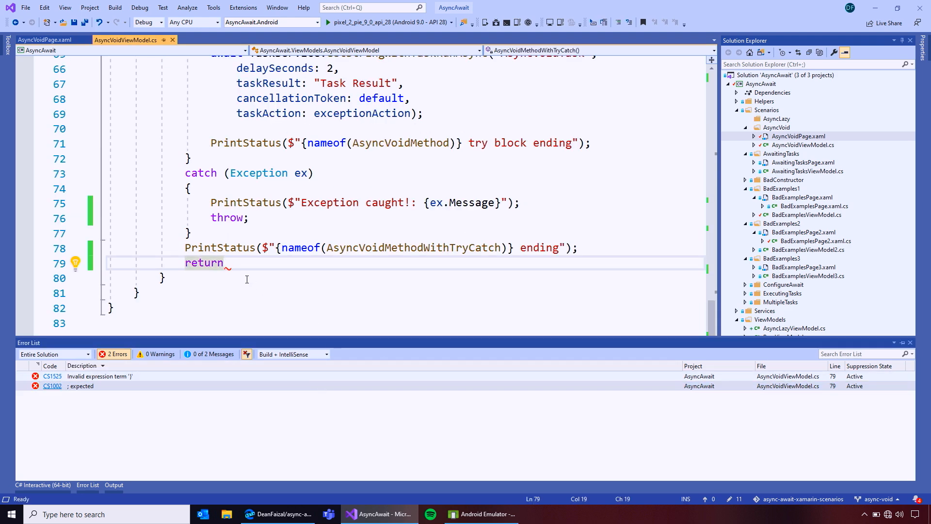
pyautogui.click(230, 263)
pyautogui.doubleClick(204, 263)
pyautogui.press('Delete')
# Step: Remove the leftover empty line, save the file and launch the app on the emulator with F5
pyautogui.moveTo(191, 263); pyautogui.dragTo(89, 262)
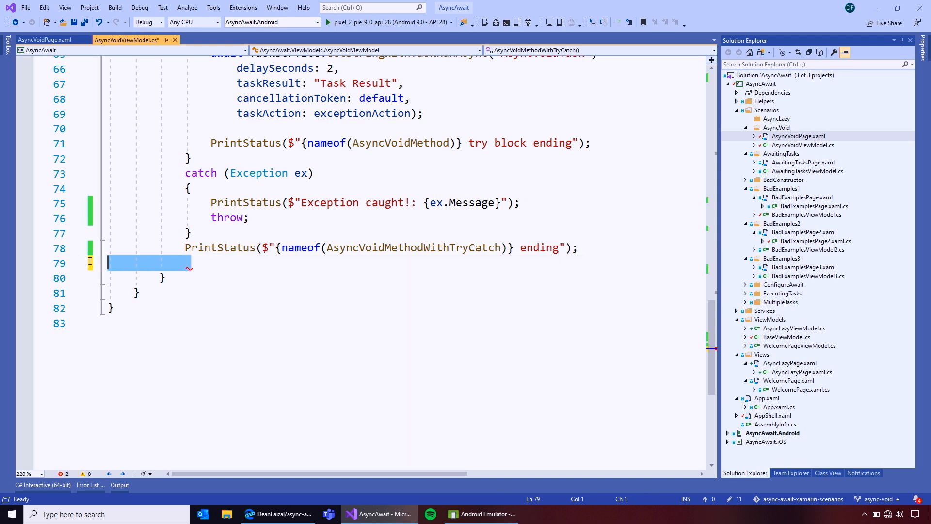
pyautogui.press('BackSpace')
pyautogui.hotkey('ctrl', 's')
pyautogui.scroll(1, 438, 347)
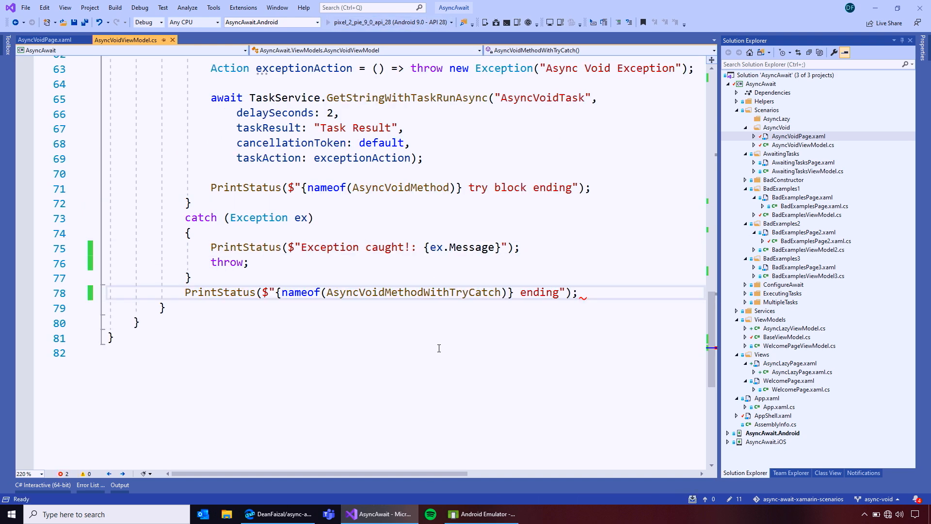
pyautogui.press('F5')
pyautogui.scroll(5, 479, 329)
pyautogui.scroll(5, 479, 329)
pyautogui.scroll(3, 499, 314)
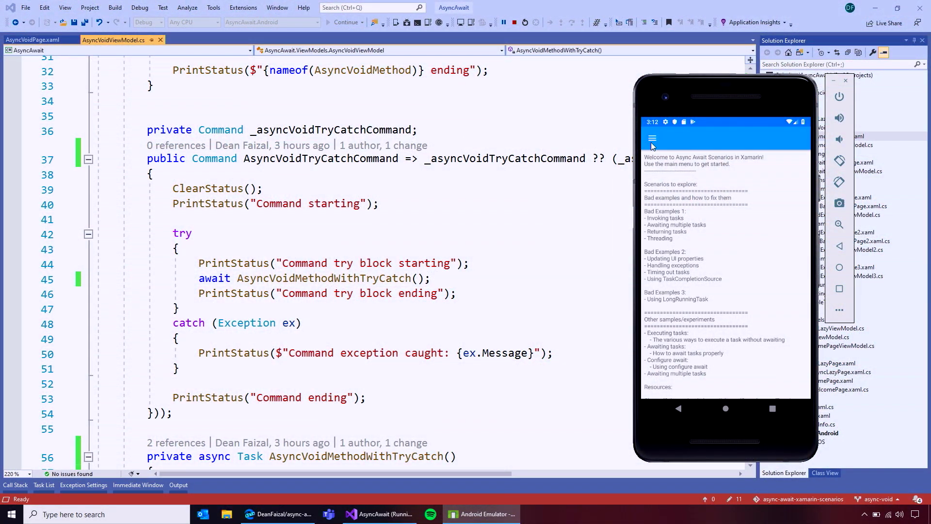
# Step: Navigate via the page menu to the Async Void page and run the Async Void Try Catch command
pyautogui.click(652, 140)
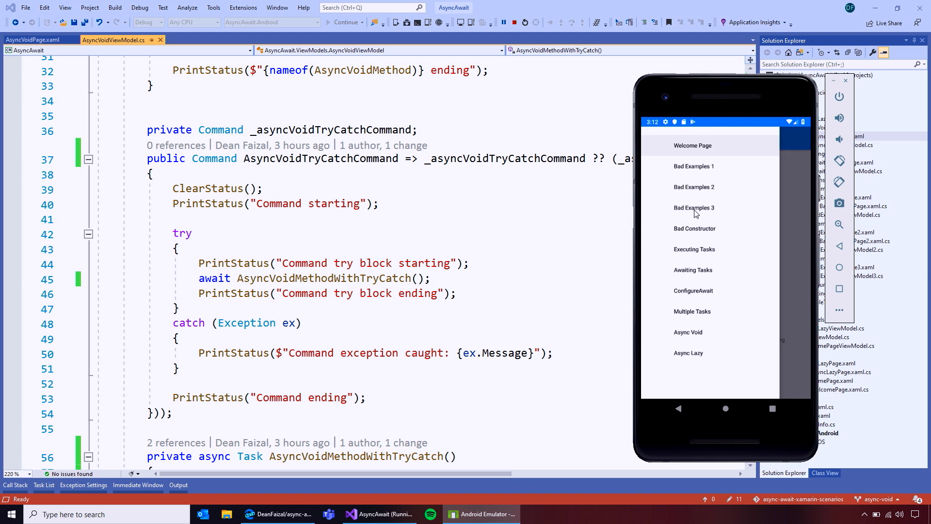
pyautogui.click(694, 208)
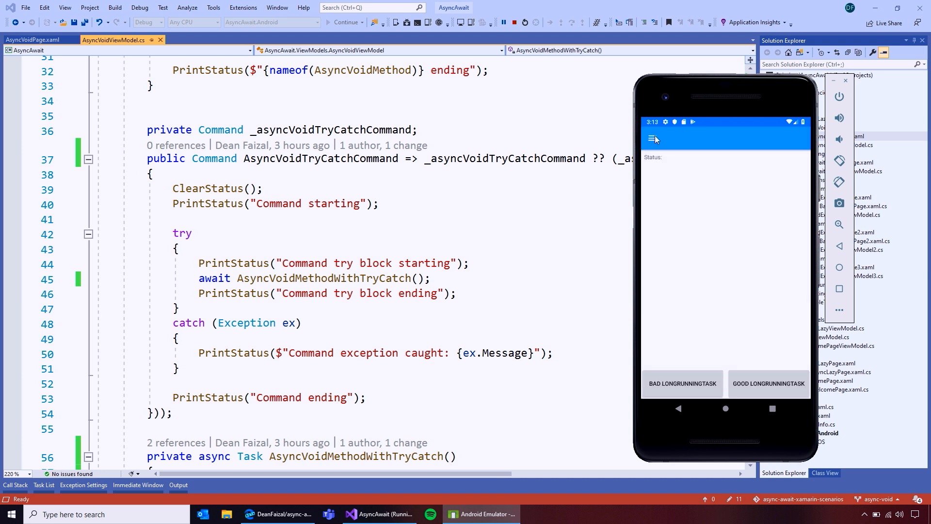
pyautogui.click(654, 140)
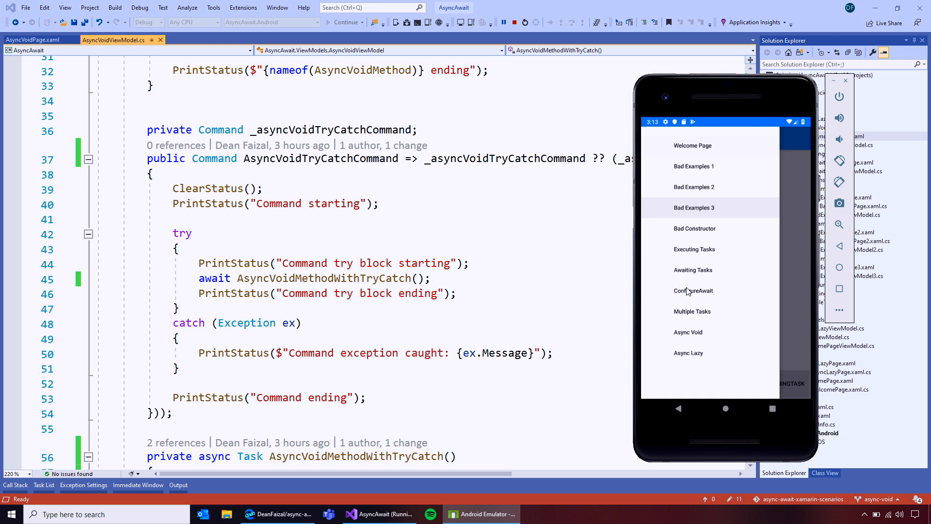
pyautogui.click(687, 332)
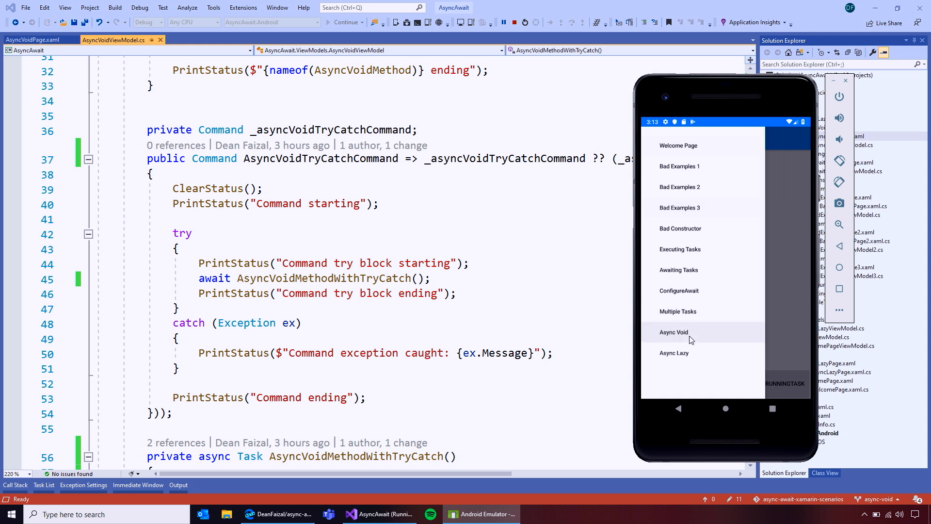
pyautogui.click(765, 385)
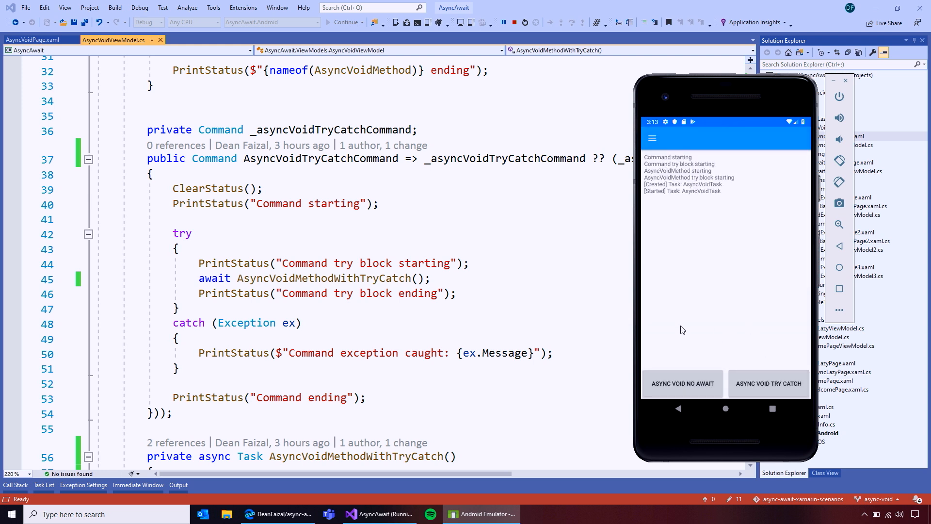